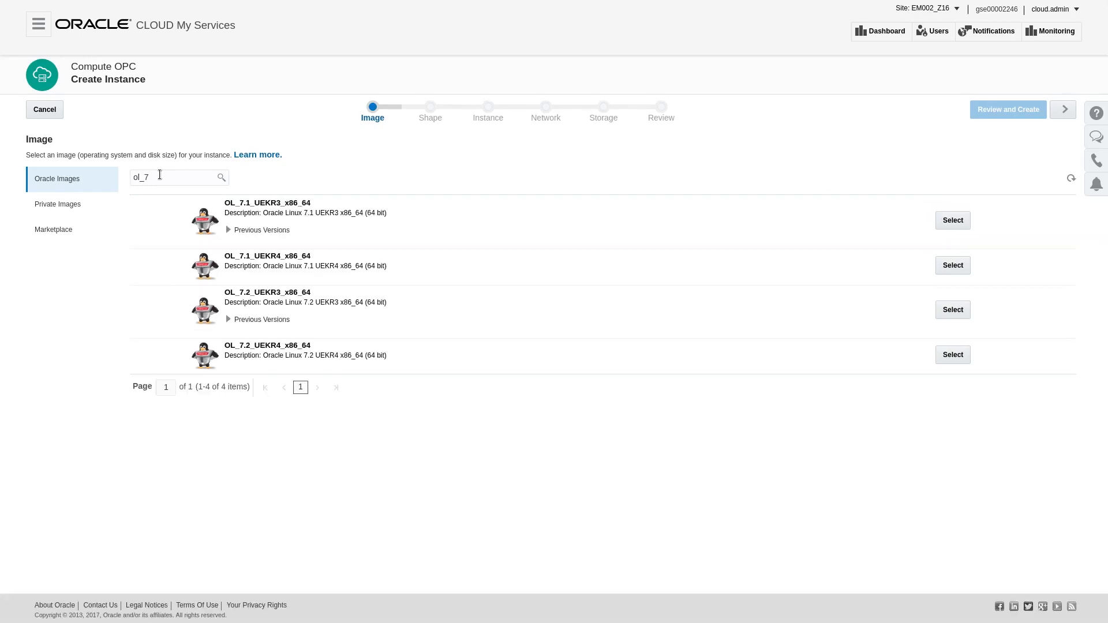
Step: Choose the OL_7.2_UEKR4_x86_64 image and advance past the Shape step keeping oc3
{"action": "left_click", "coordinate": [265, 348]}
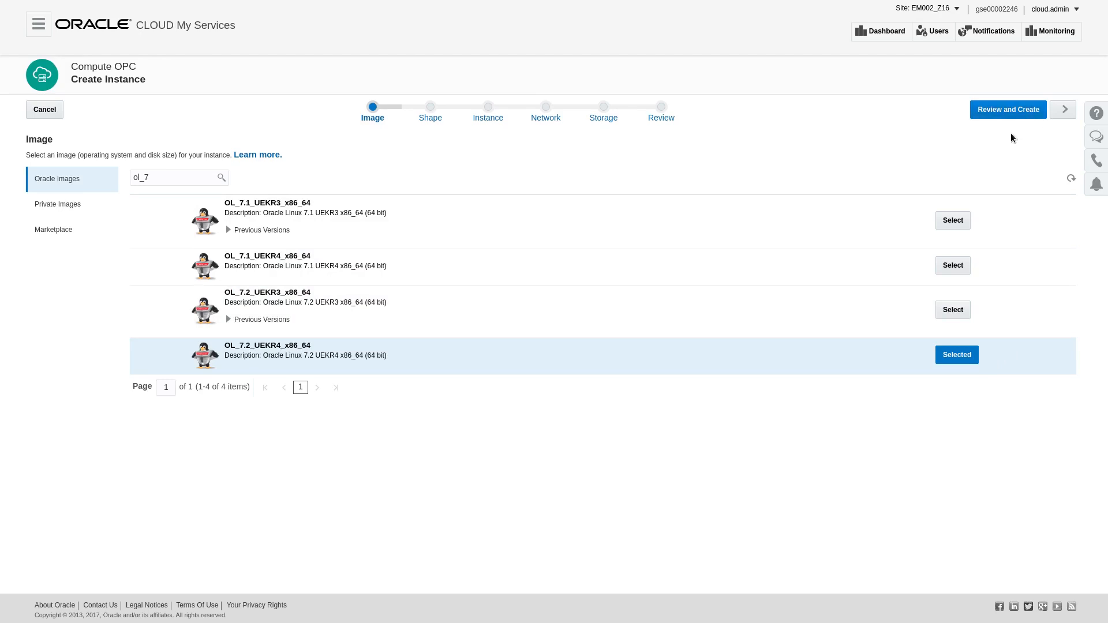
{"action": "left_click", "coordinate": [1064, 114]}
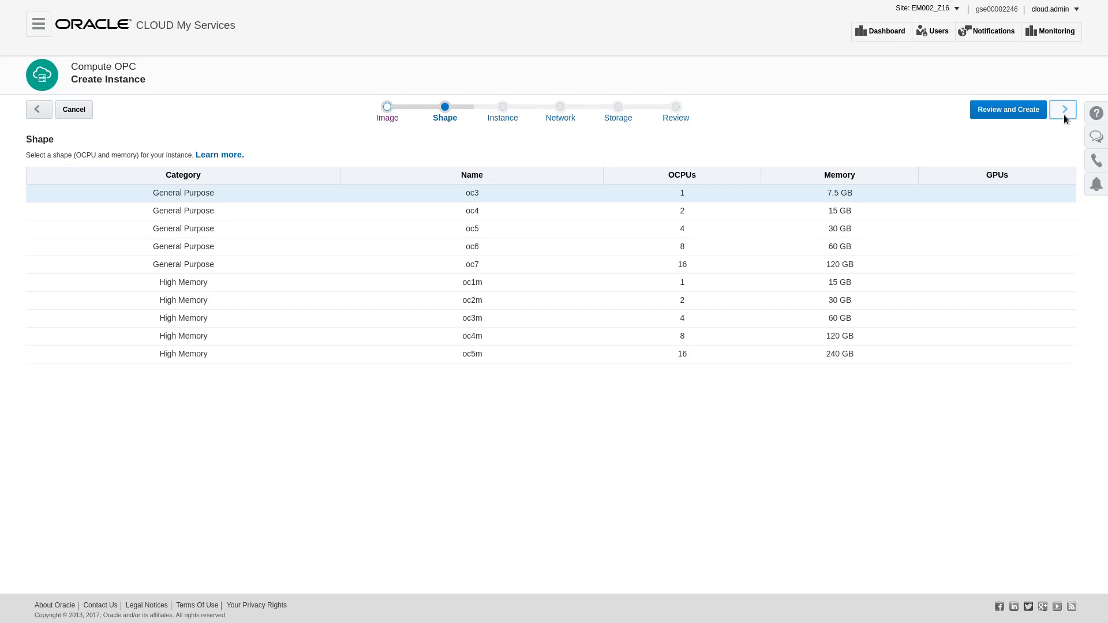
{"action": "left_click", "coordinate": [1065, 109]}
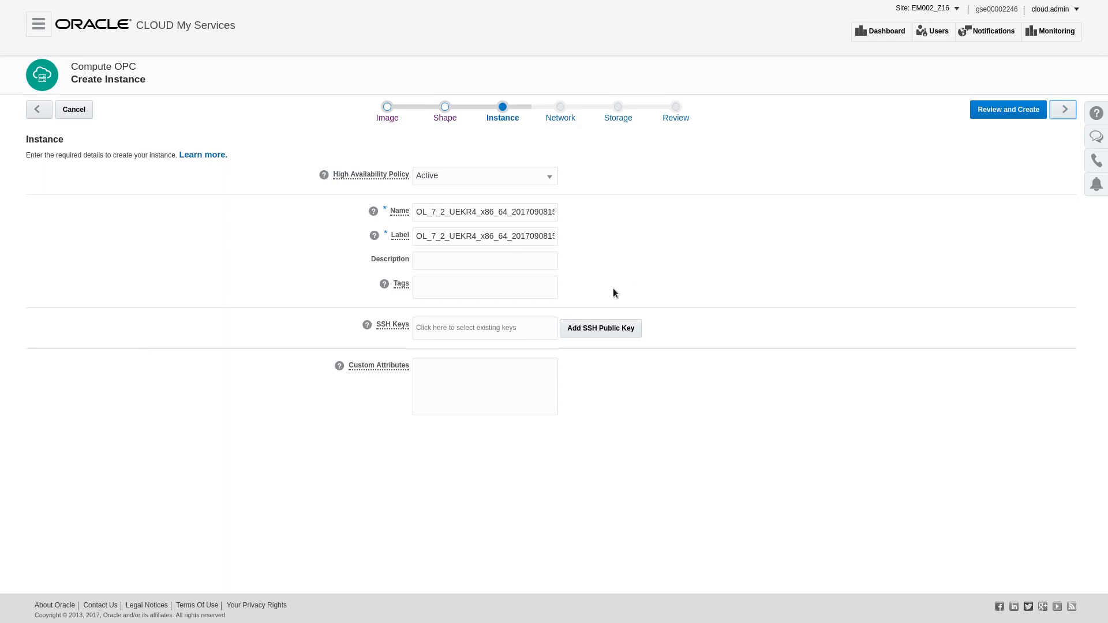
Step: Prefix both the instance Name and Label with the owner's first name followed by an underscore
{"action": "left_click", "coordinate": [417, 212]}
{"action": "type", "text": "Blain"}
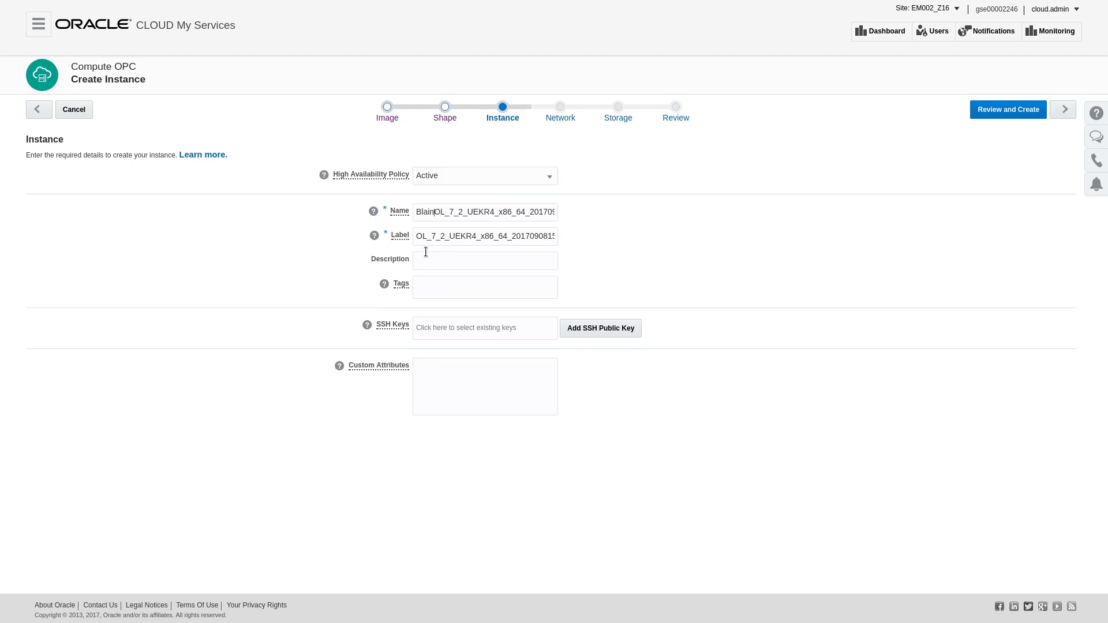
{"action": "type", "text": "e_"}
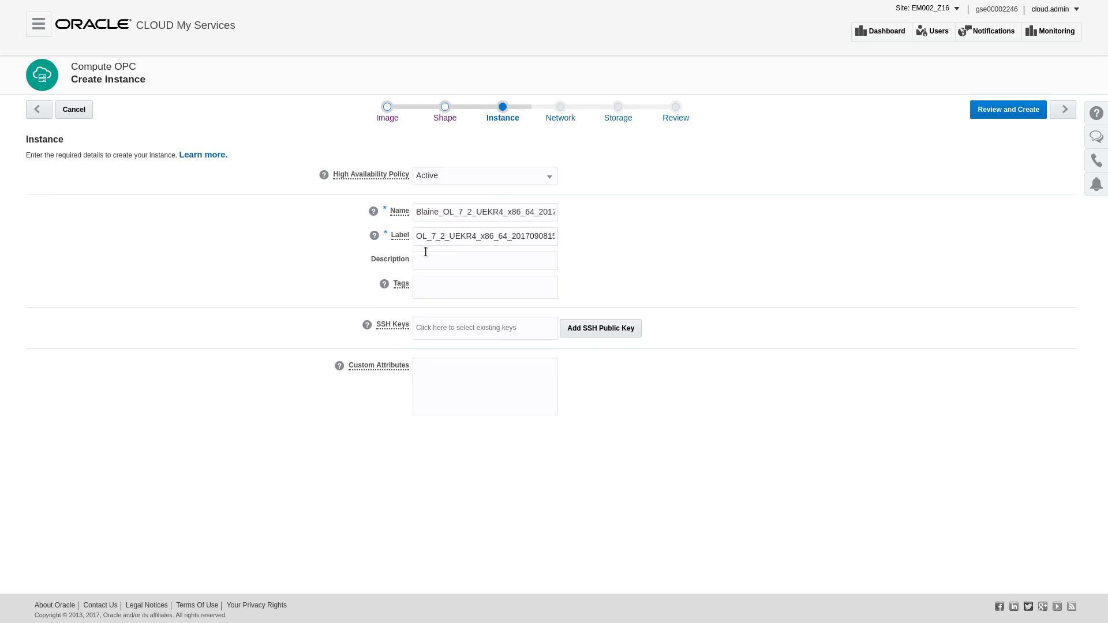
{"action": "left_click", "coordinate": [416, 236]}
{"action": "type", "text": "Bl"}
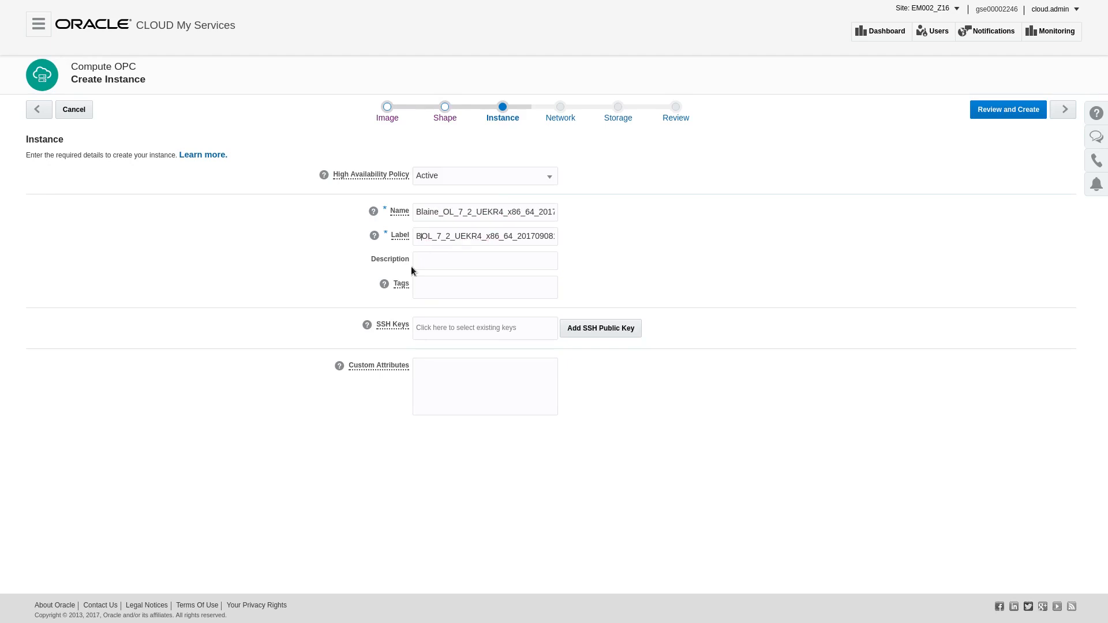
{"action": "type", "text": "ai"}
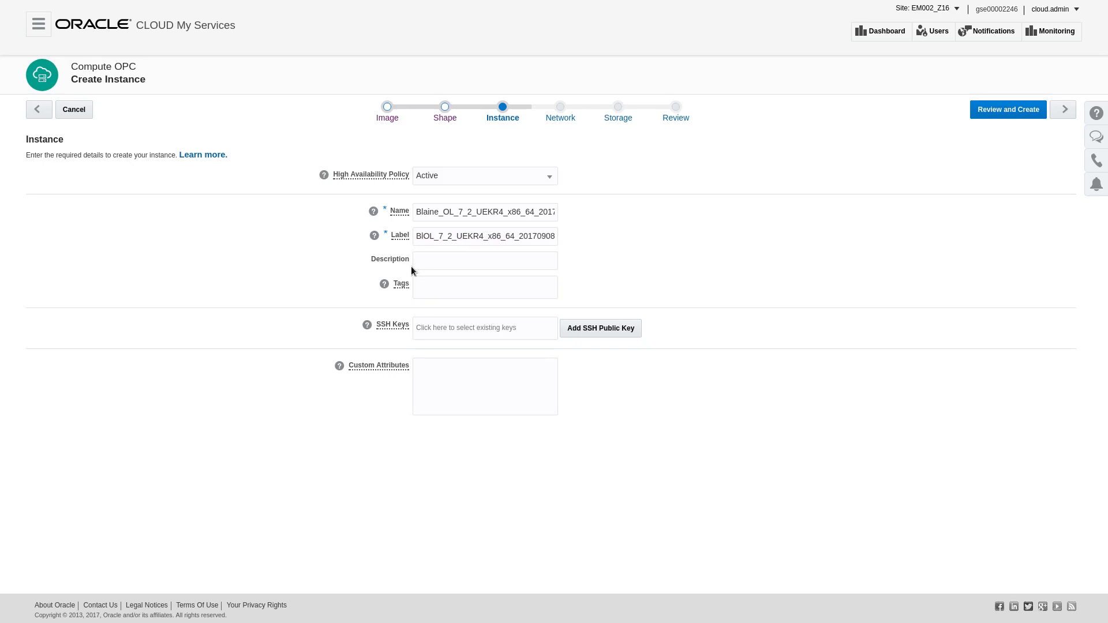
{"action": "type", "text": "ne_"}
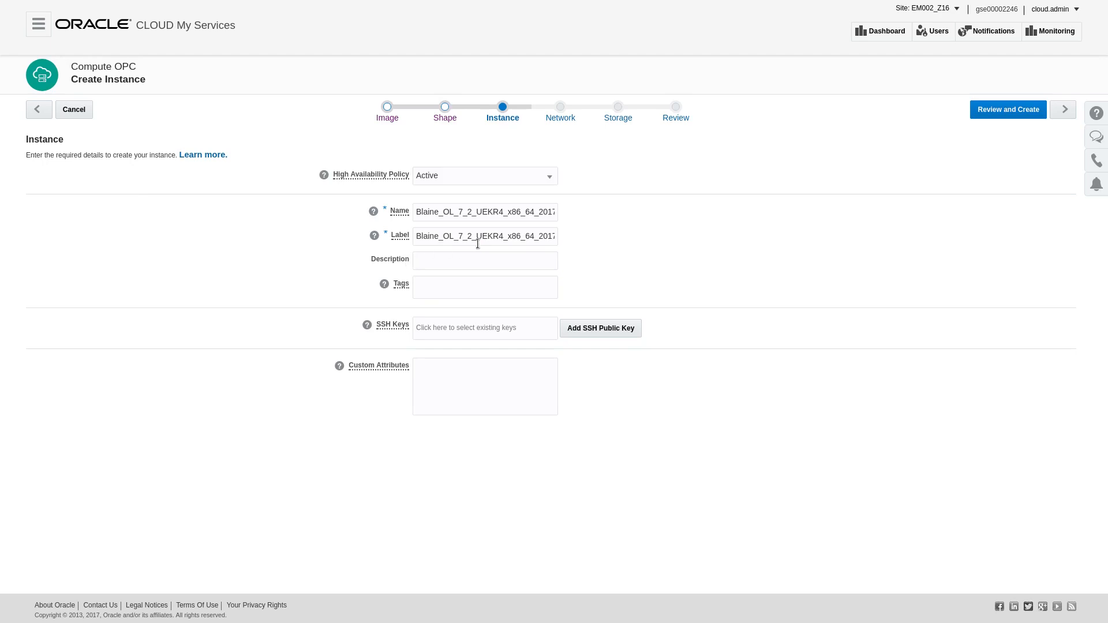
Step: Attach the existing SSH public key to the instance and advance to the Network step
{"action": "left_click", "coordinate": [516, 325]}
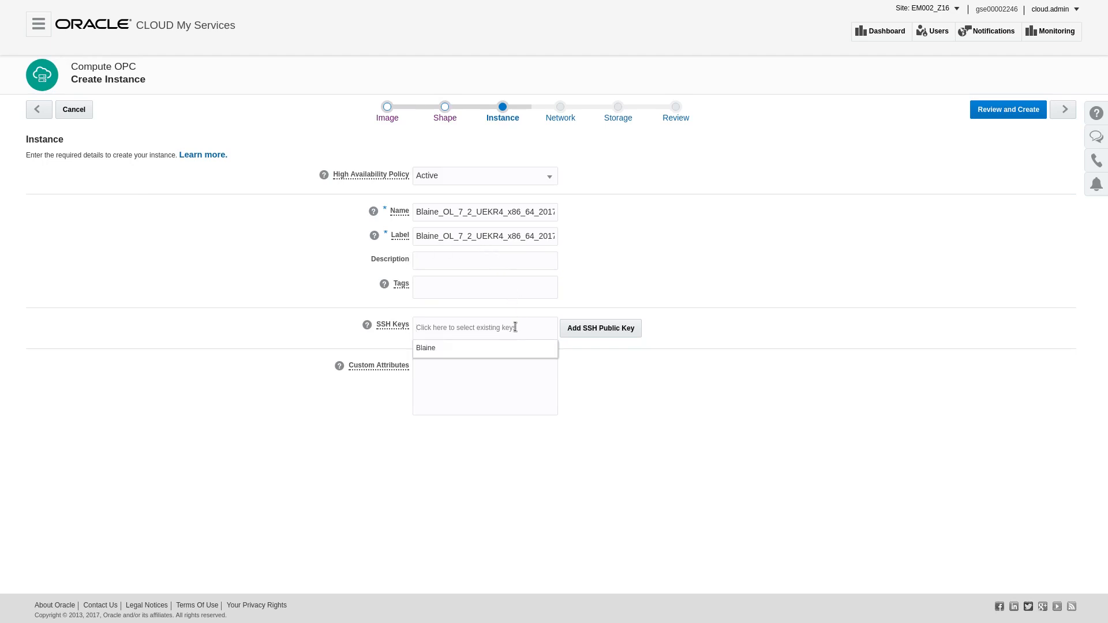
{"action": "left_click", "coordinate": [448, 354]}
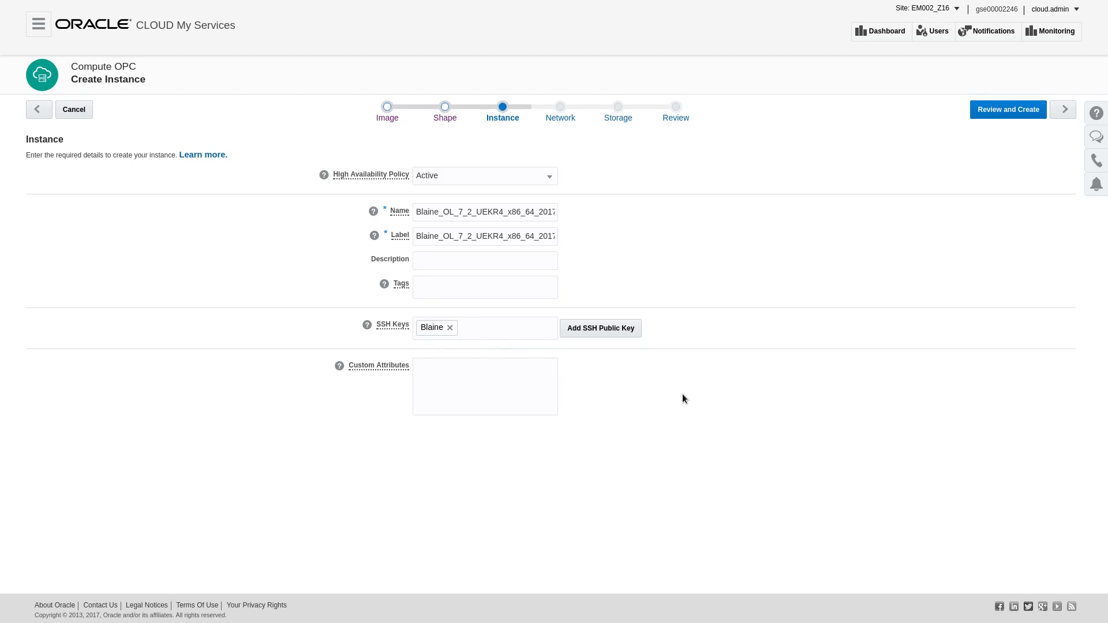
{"action": "left_click", "coordinate": [605, 331]}
{"action": "left_click", "coordinate": [1065, 113]}
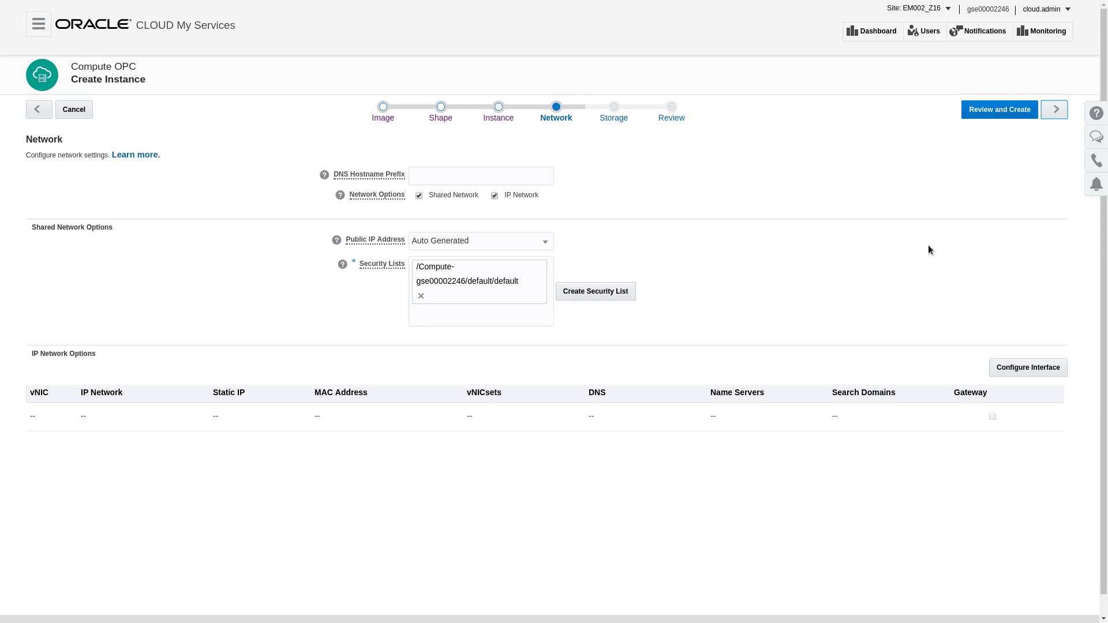
Step: Keep the default network and storage settings and create the instance from the review page
{"action": "left_click", "coordinate": [1055, 110]}
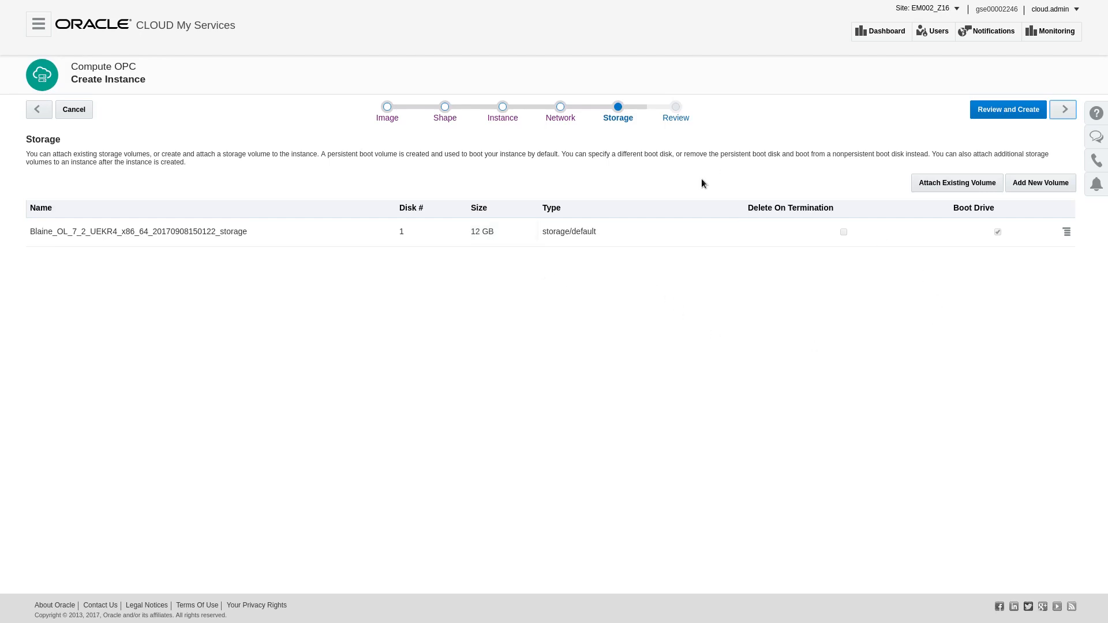
{"action": "left_click", "coordinate": [1064, 110]}
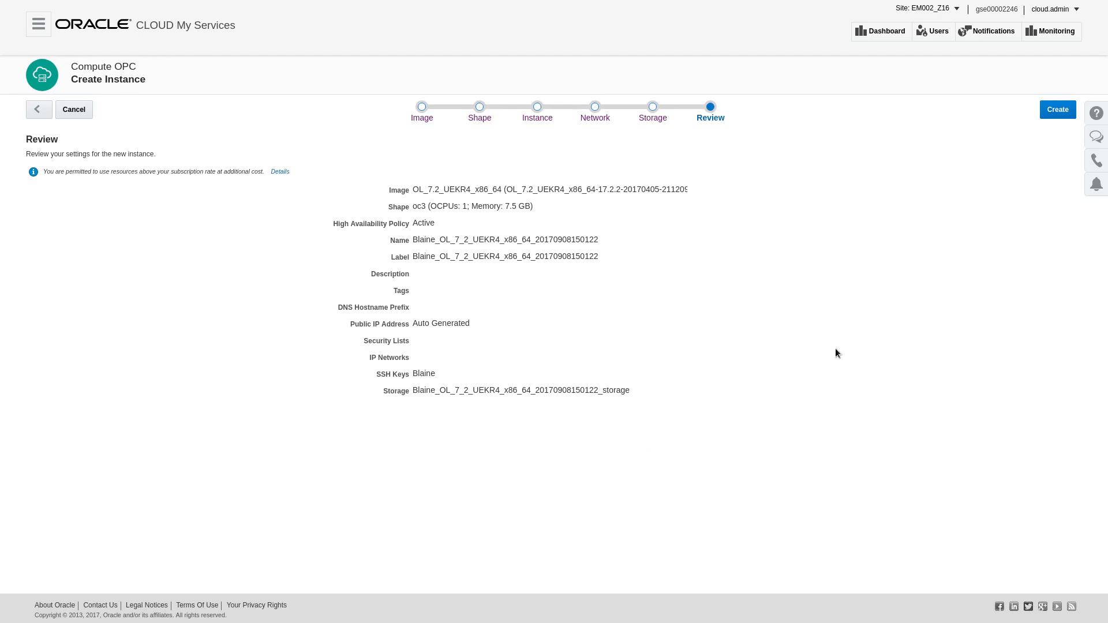
{"action": "left_click", "coordinate": [1058, 112]}
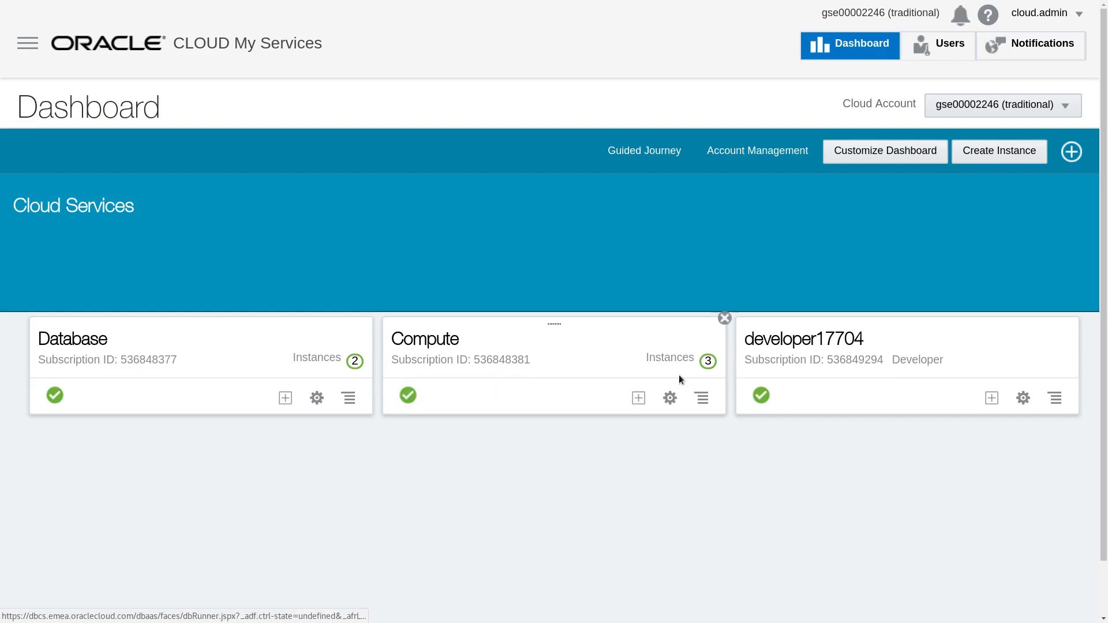
Step: Open the Compute instances list and switch the site to EM002_Z17
{"action": "left_click", "coordinate": [709, 363]}
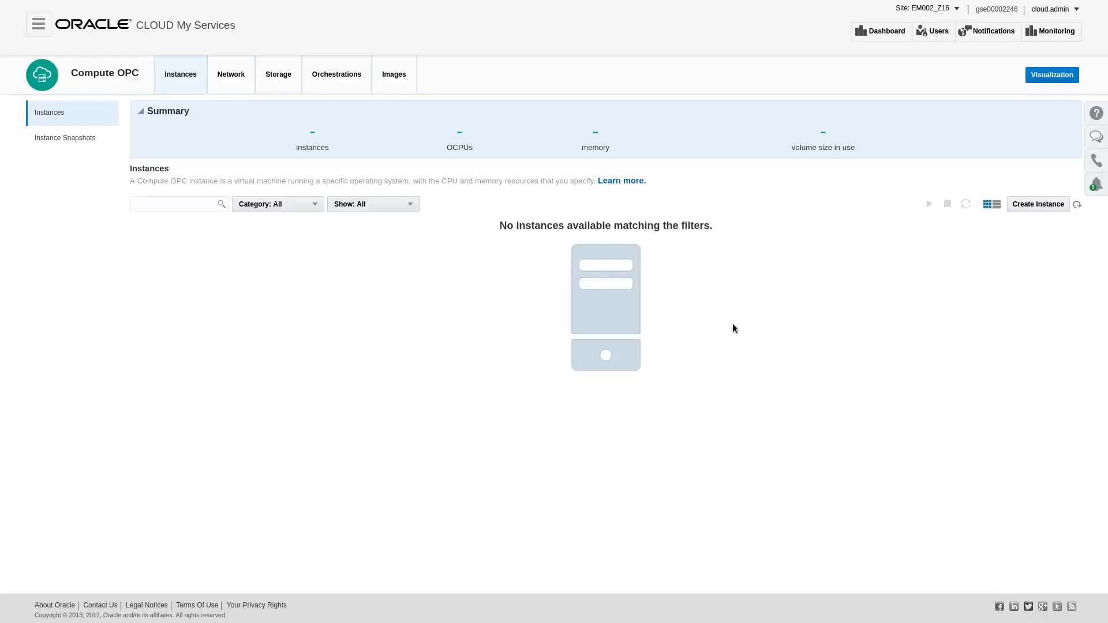
{"action": "left_click", "coordinate": [957, 9]}
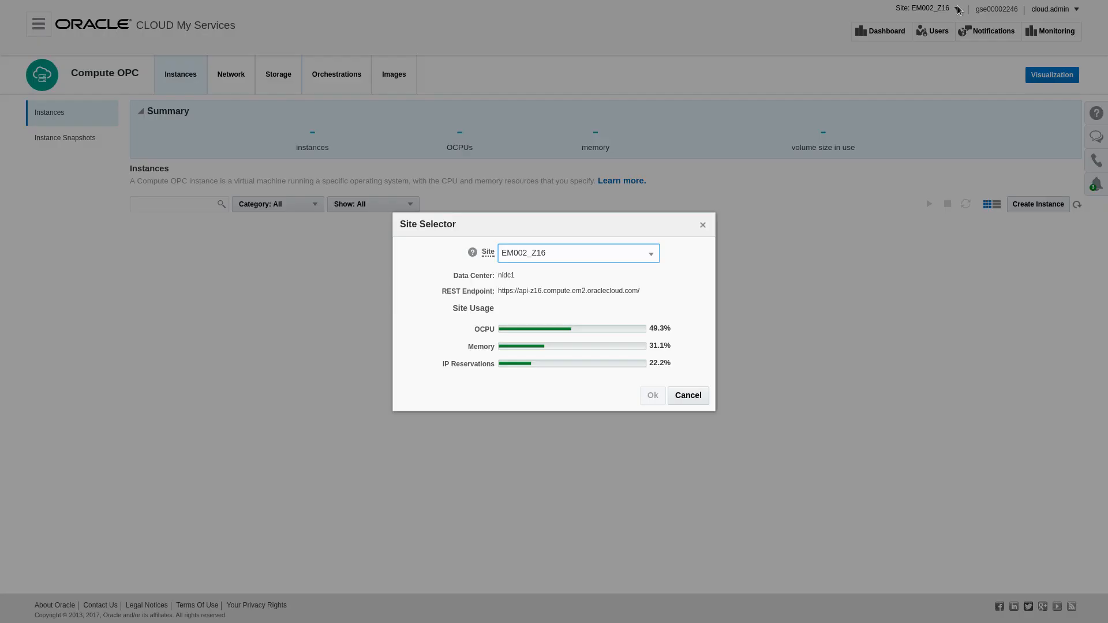
{"action": "left_click", "coordinate": [616, 250]}
{"action": "left_click", "coordinate": [593, 289]}
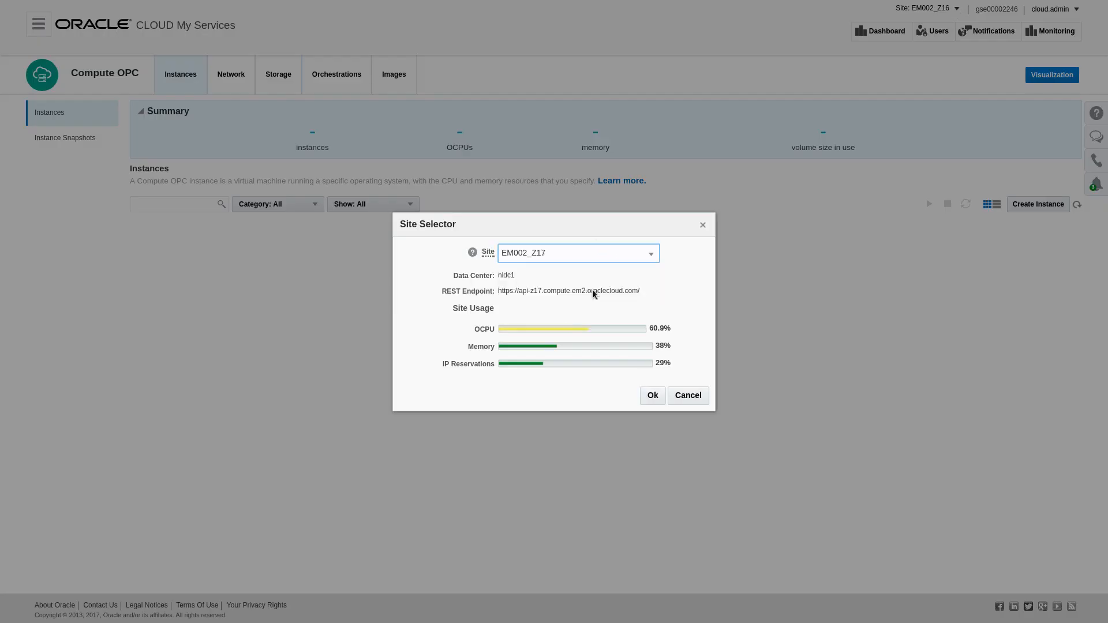
{"action": "left_click", "coordinate": [649, 402]}
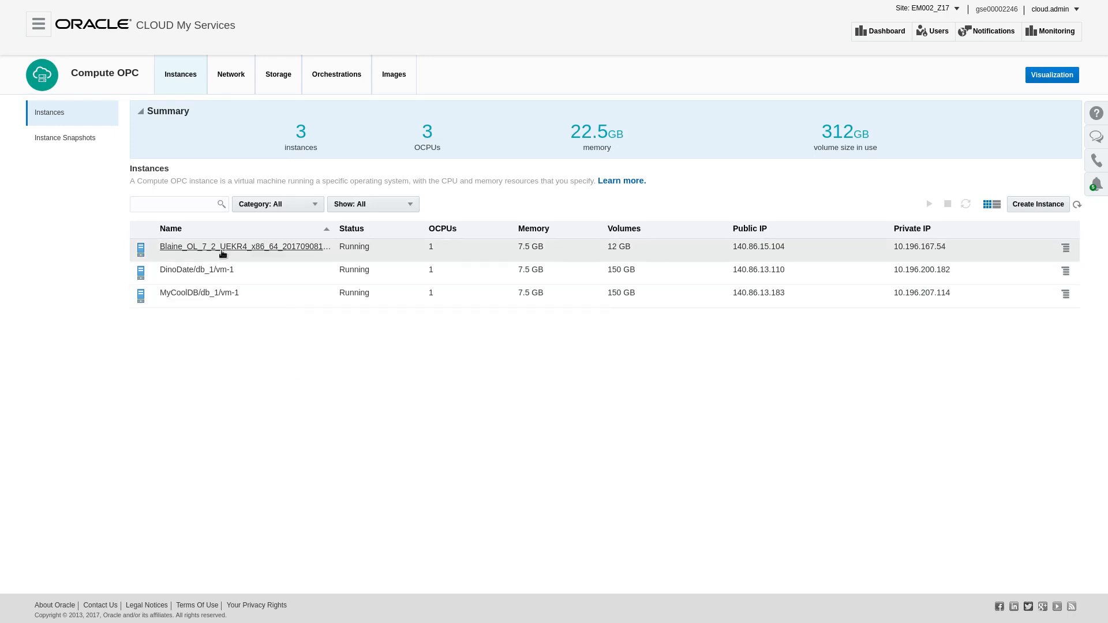
Step: Open the new instance's details and add it to the MyCoolDB/db_1/ora_db security list
{"action": "left_click", "coordinate": [222, 253]}
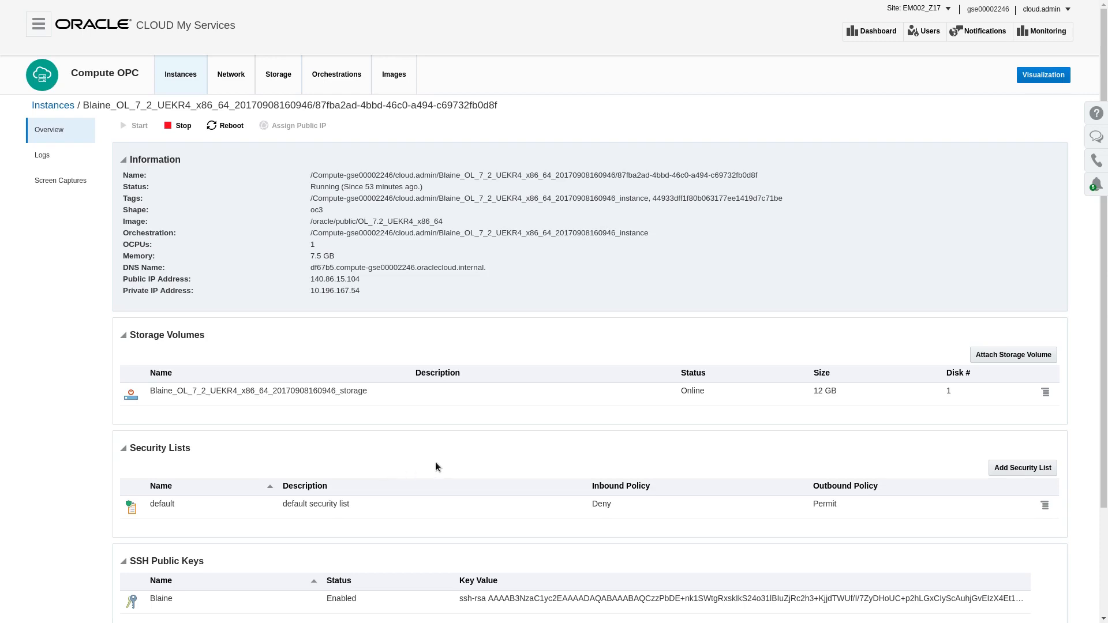
{"action": "left_click", "coordinate": [1016, 471]}
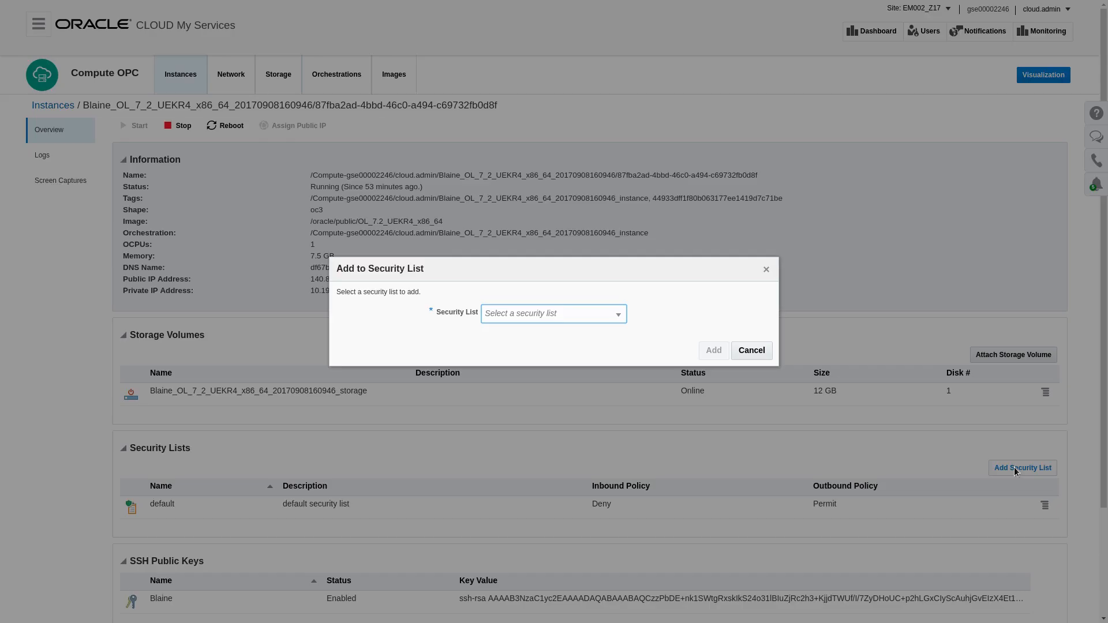
{"action": "left_click", "coordinate": [618, 314]}
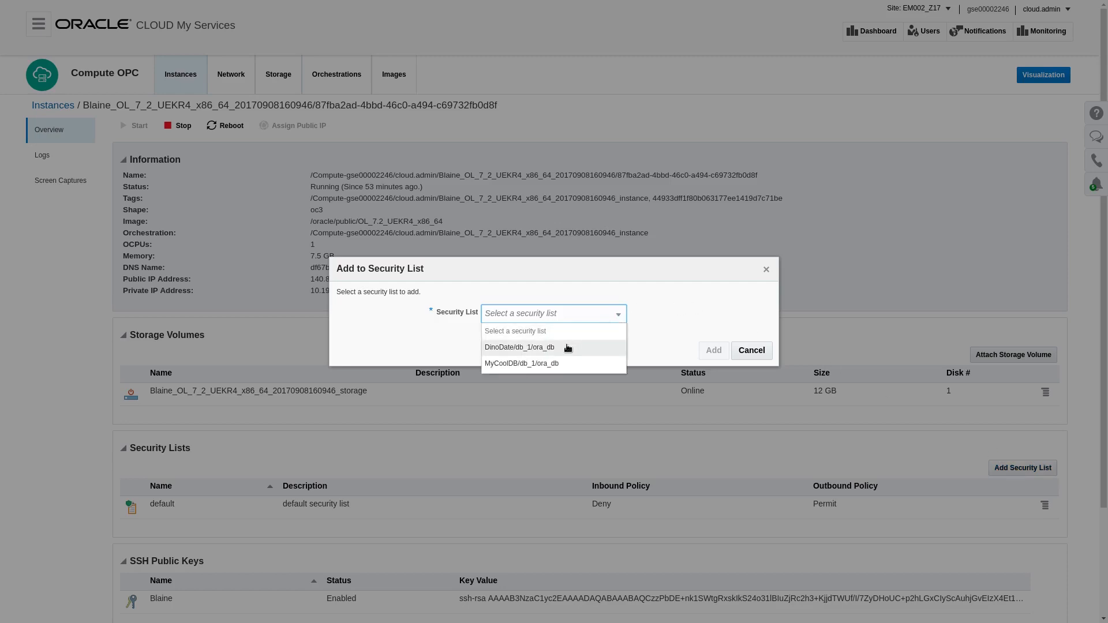
{"action": "left_click", "coordinate": [557, 363]}
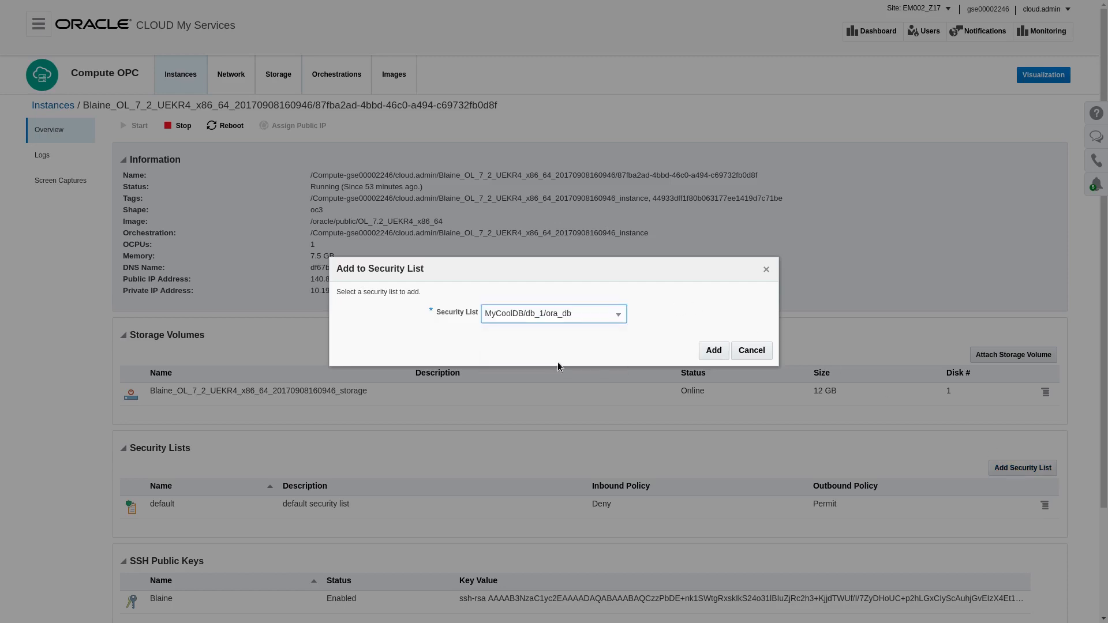
{"action": "left_click", "coordinate": [711, 356]}
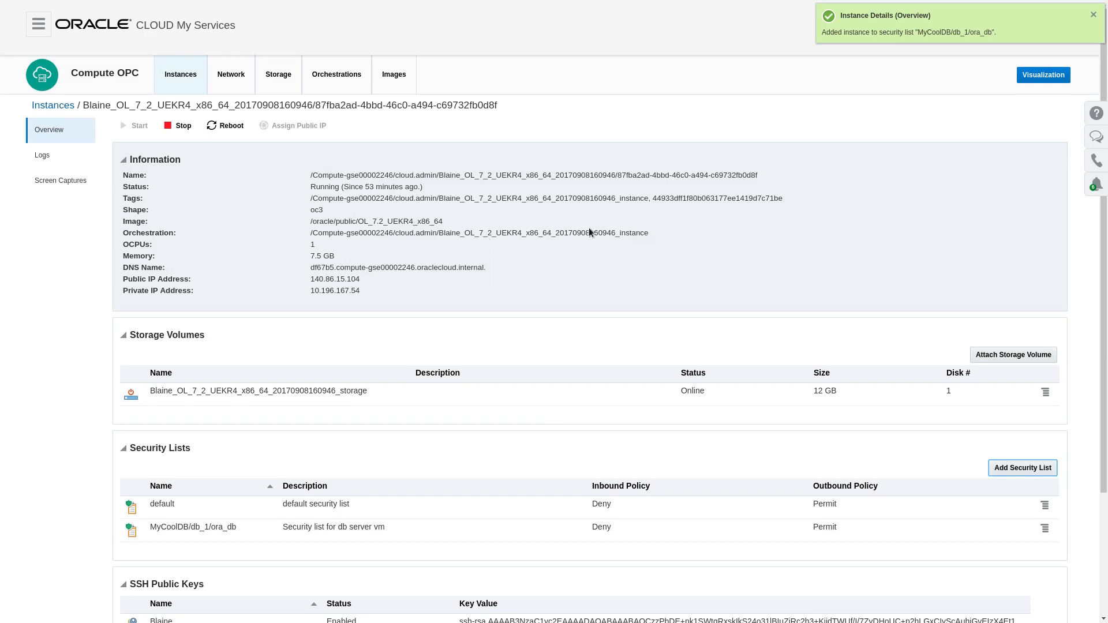
Step: Switch to the terminal and SSH into the instance as opc using the ~/.ssh/oracle key, accepting the host with yes
{"action": "key", "text": "alt+Tab"}
{"action": "key", "text": "Tab"}
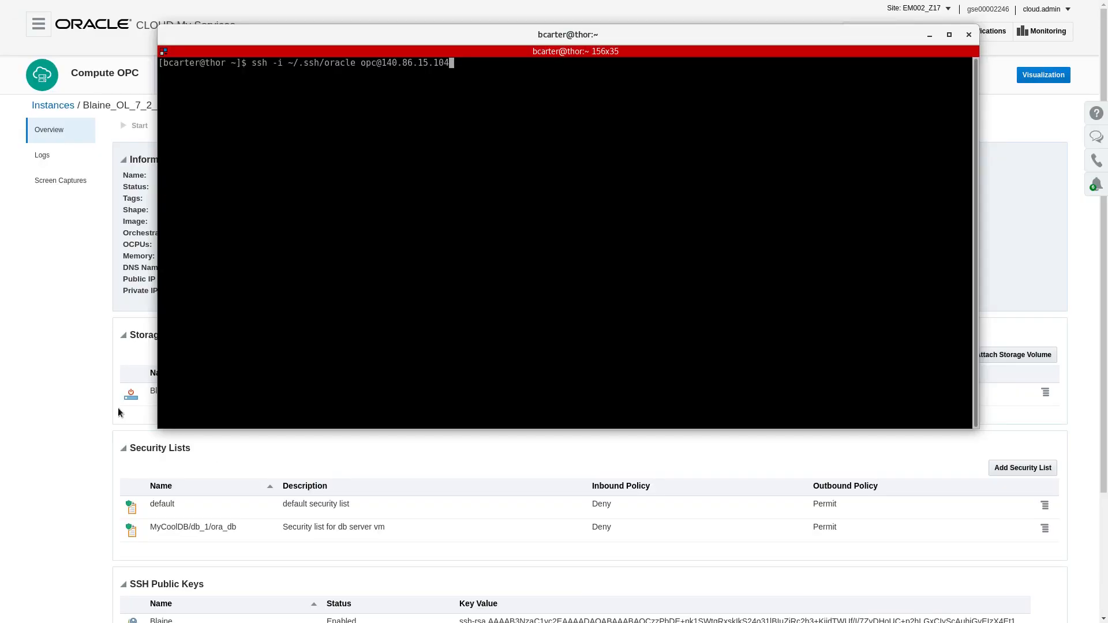
{"action": "left_click", "coordinate": [52, 382]}
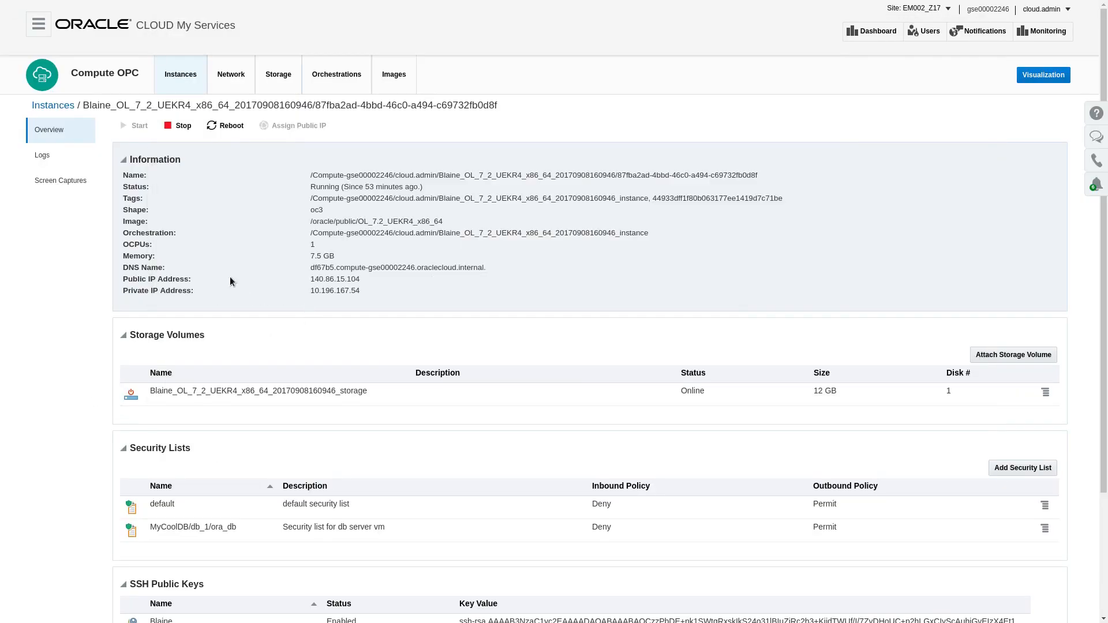
{"action": "key", "text": "alt+Tab"}
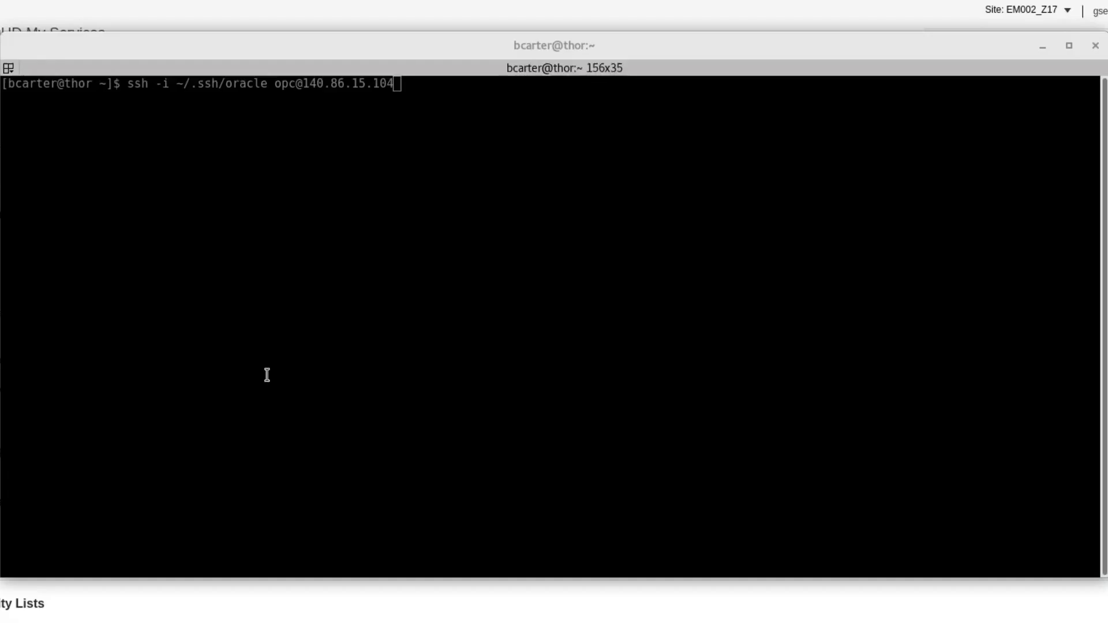
{"action": "key", "text": "Return"}
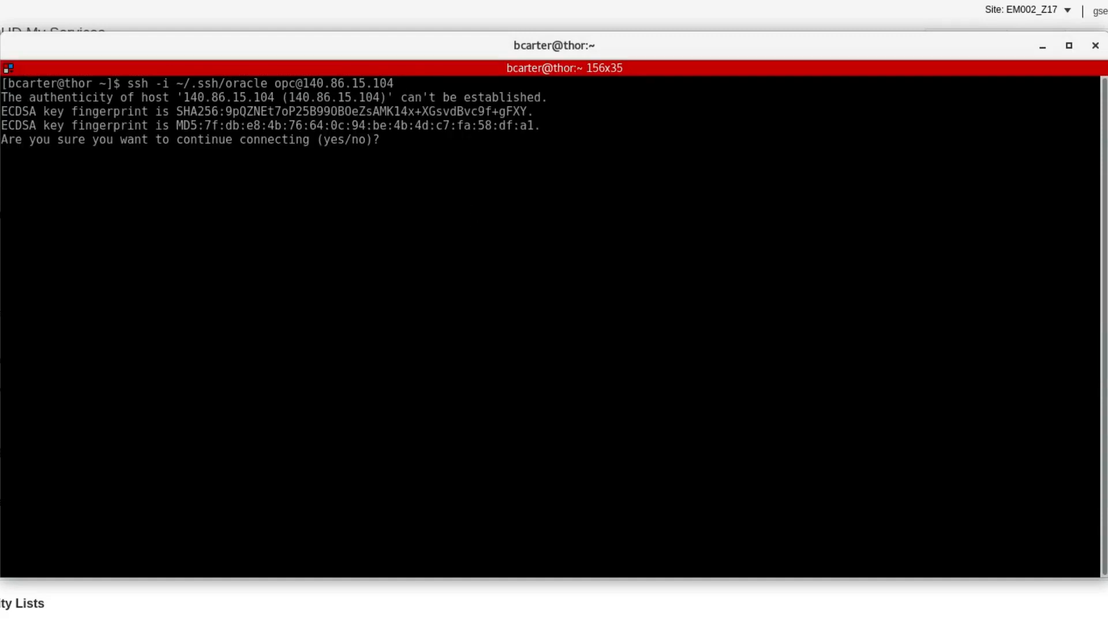
{"action": "type", "text": "yes"}
{"action": "key", "text": "Return"}
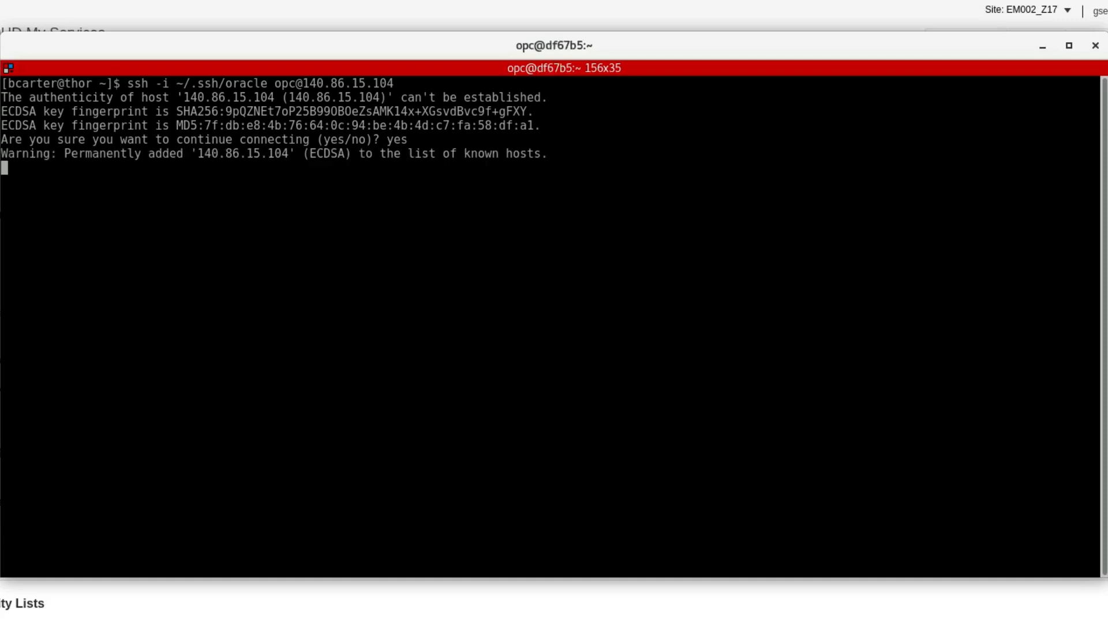
Step: List all files in the instance's home directory with ls -la, then close the terminal window
{"action": "type", "text": "ls -la"}
{"action": "key", "text": "Return"}
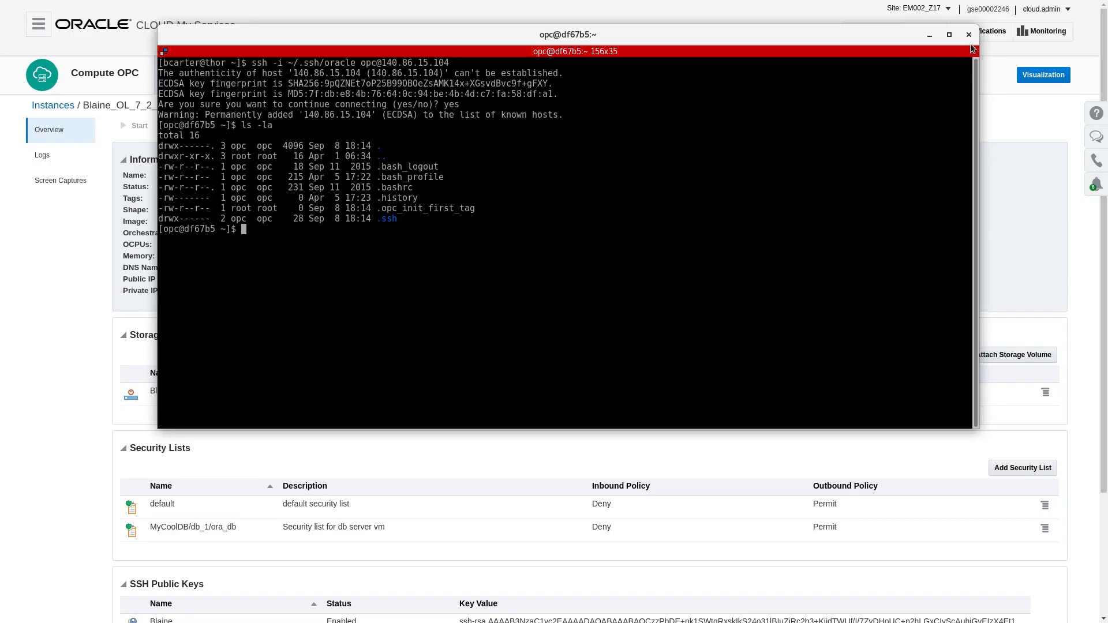
{"action": "left_click", "coordinate": [969, 36]}
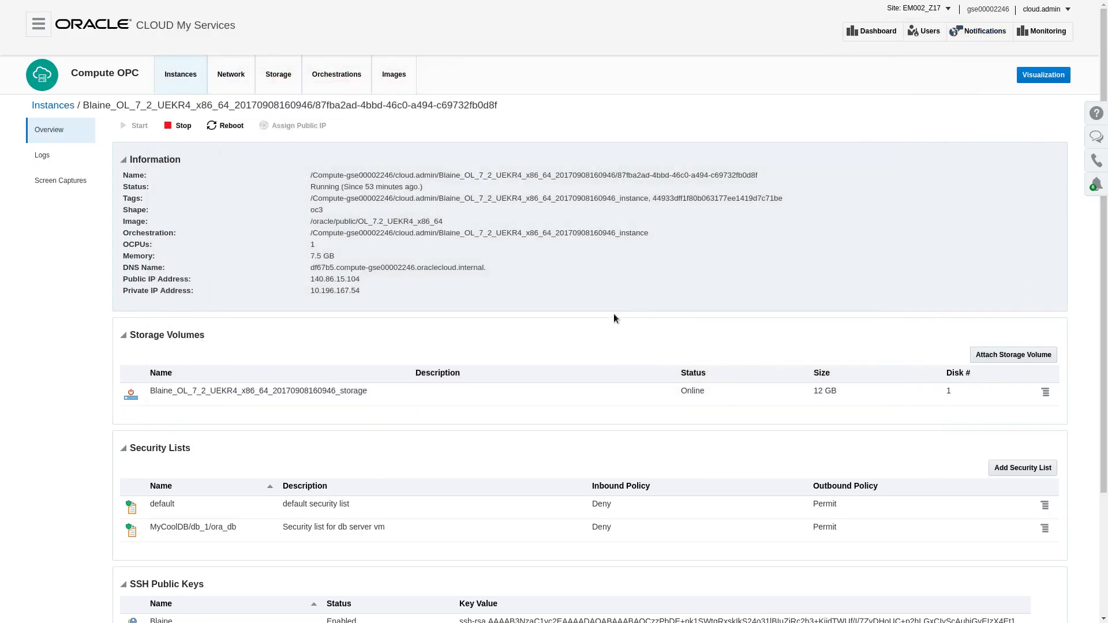